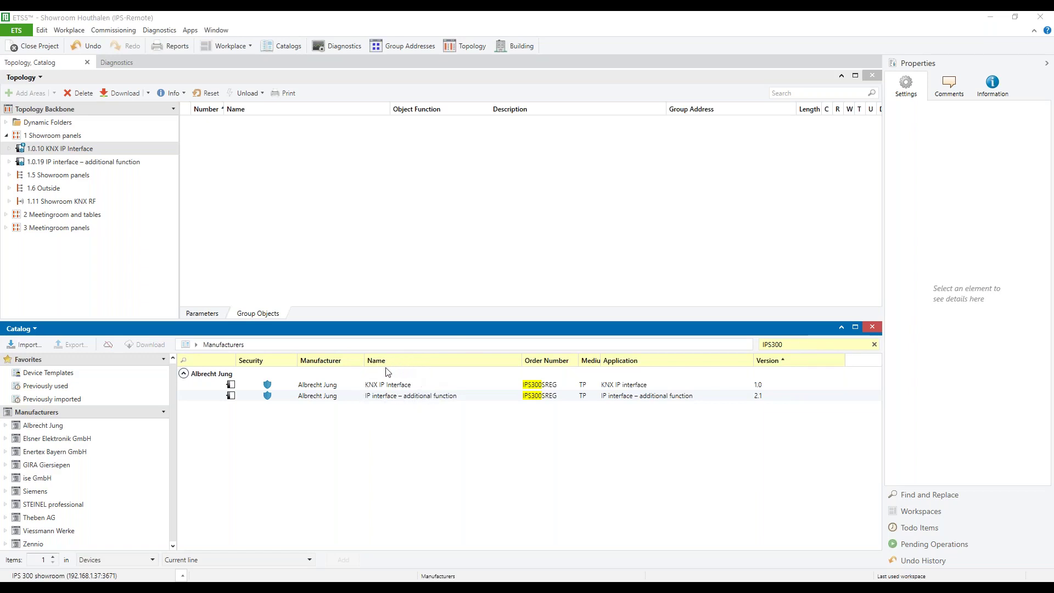
# Select the 1.0.10 KNX IP Interface and set its Secure Tunneling setting to Activated.
pyautogui.click(75, 153)
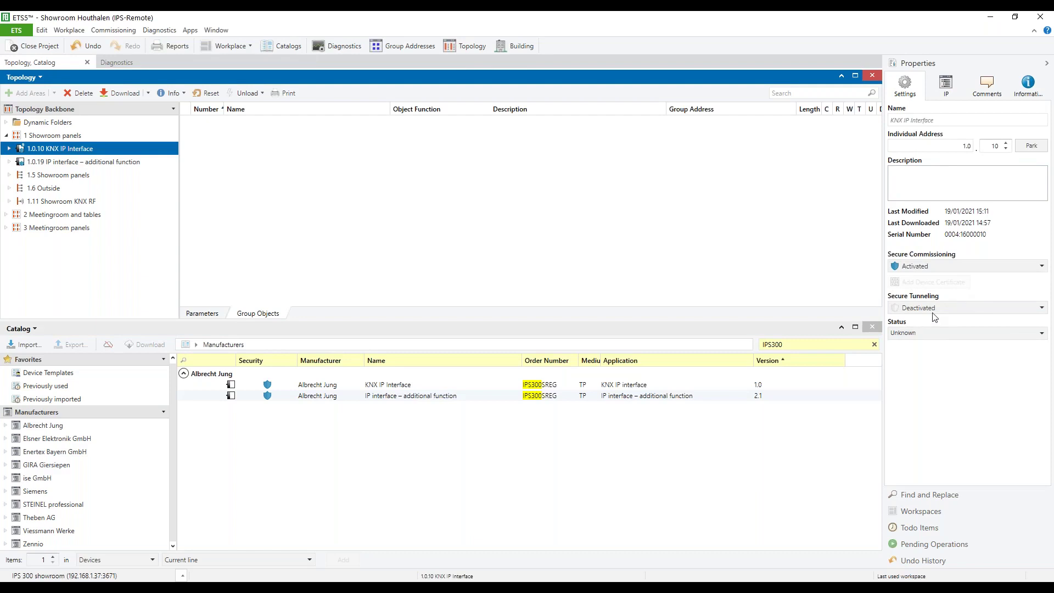
pyautogui.click(932, 307)
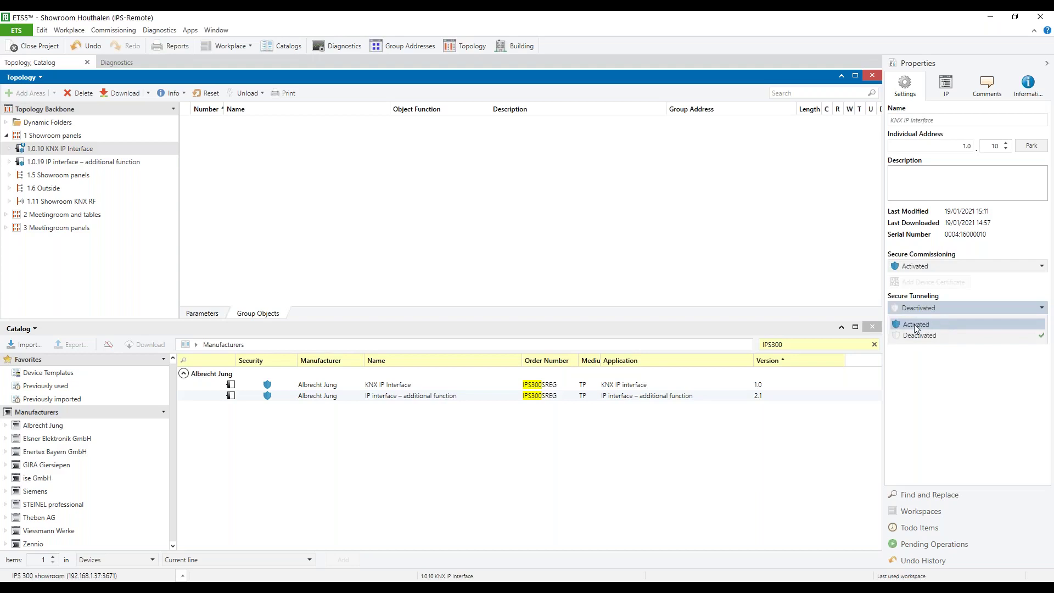
pyautogui.click(915, 324)
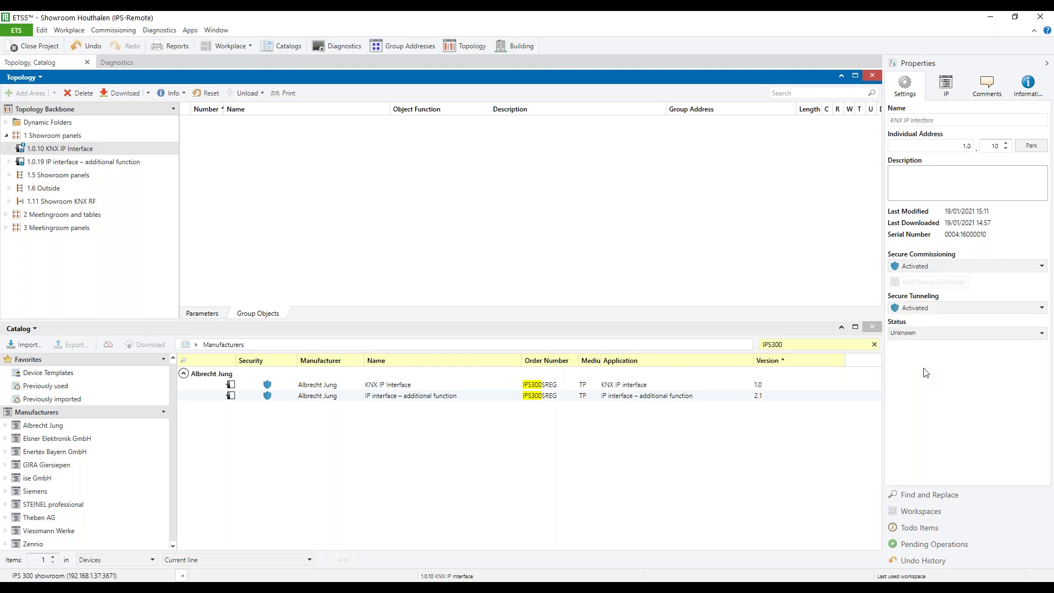
# Review the 1.0.10 interface's IP settings and select its commissioning password value.
pyautogui.click(946, 88)
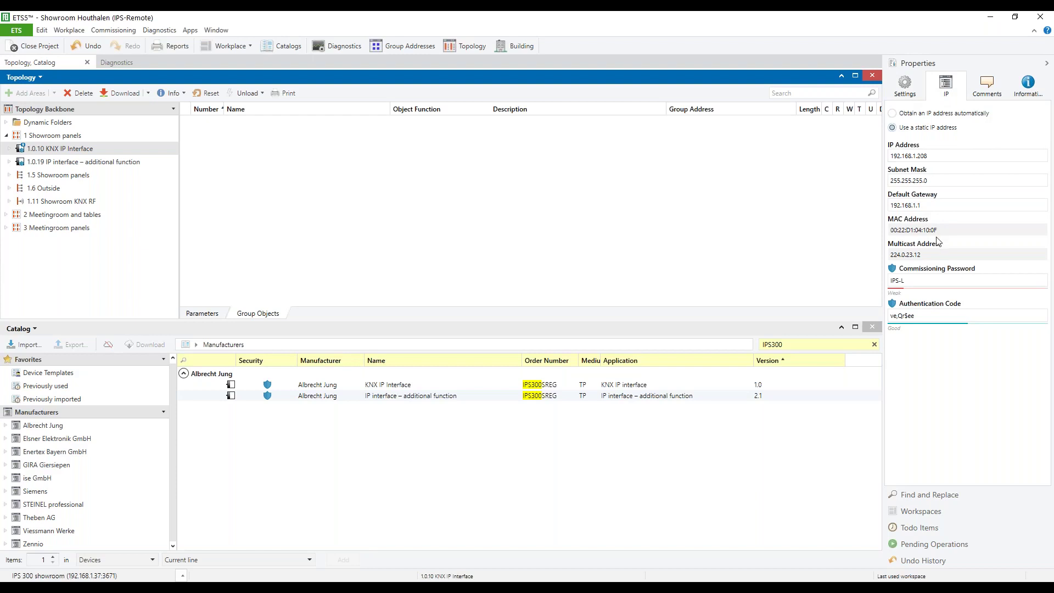
pyautogui.tripleClick(919, 280)
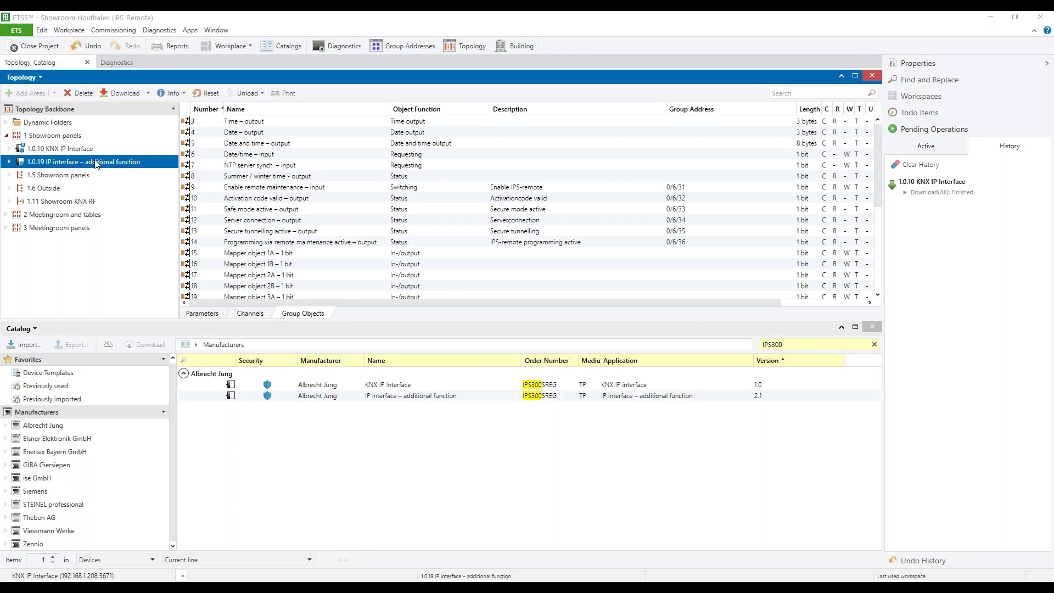
# Open the 1.0.19 device's Remote maintenance configuration parameters, select the activation code and view automatic closing options.
pyautogui.click(95, 162)
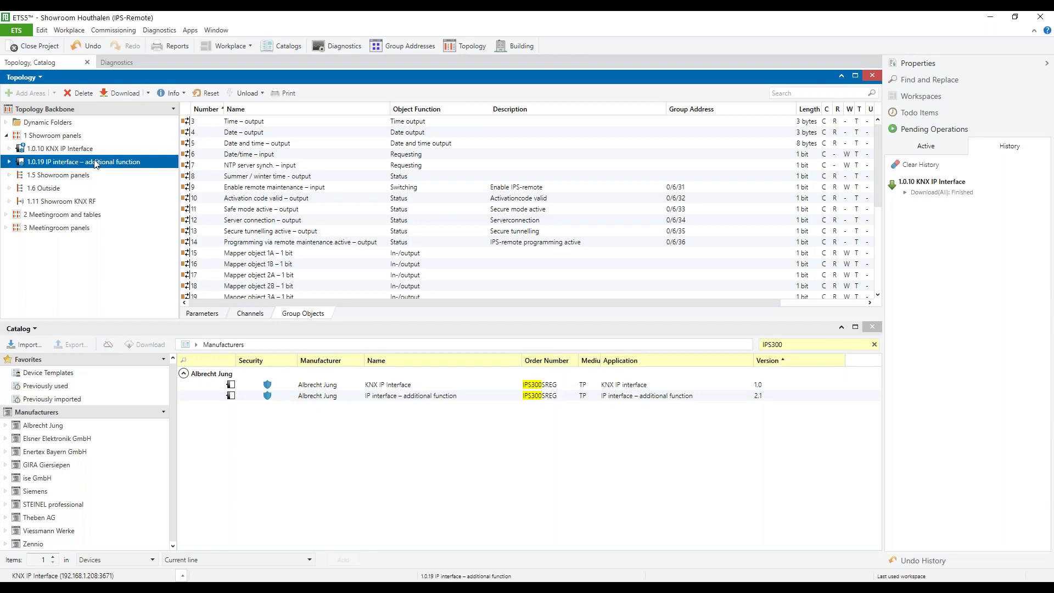
pyautogui.click(208, 315)
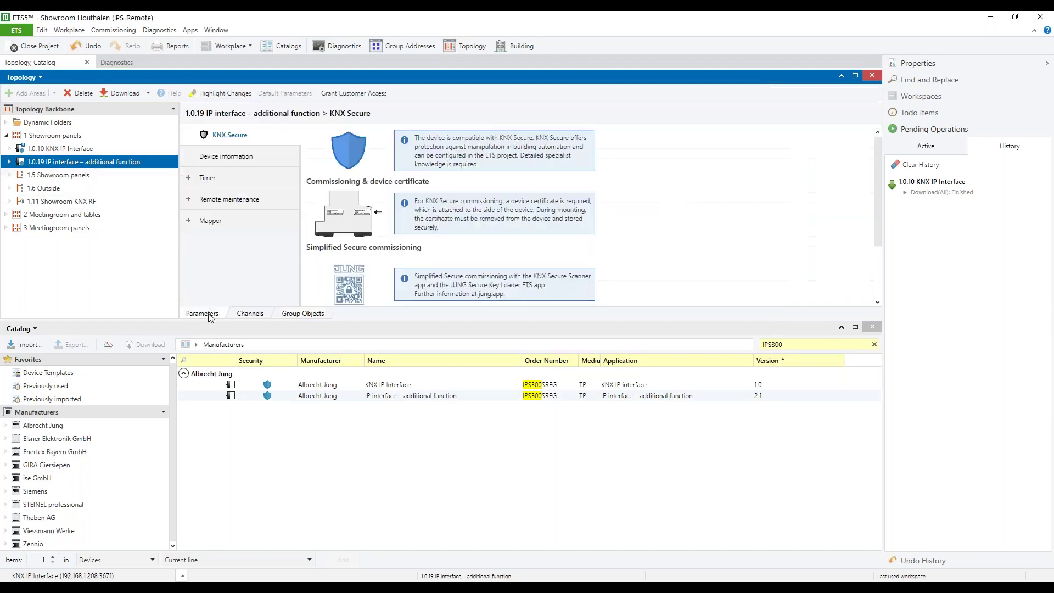
pyautogui.click(243, 200)
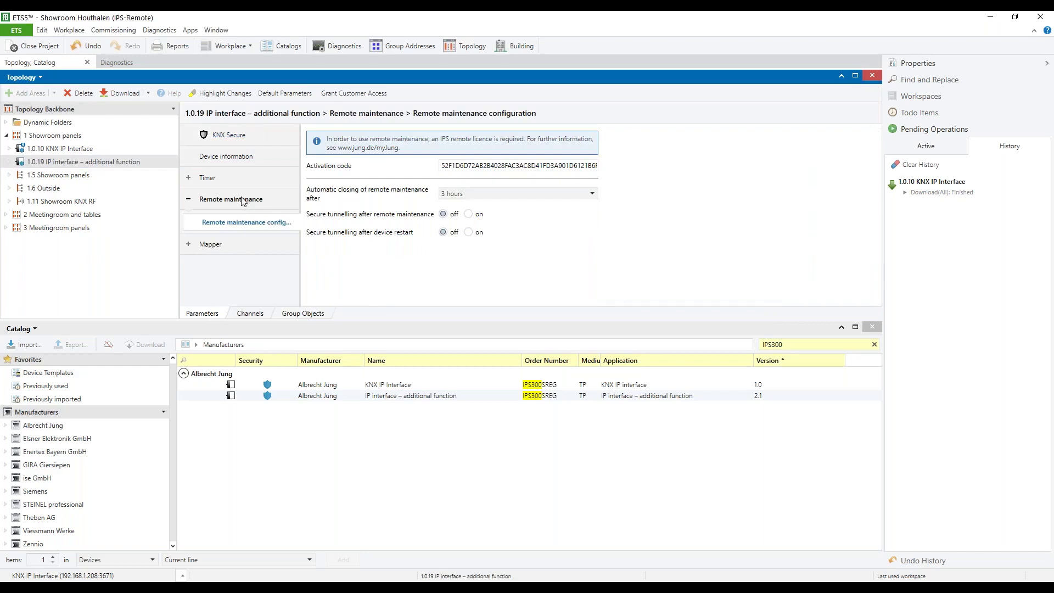
pyautogui.moveTo(441, 165); pyautogui.dragTo(679, 169)
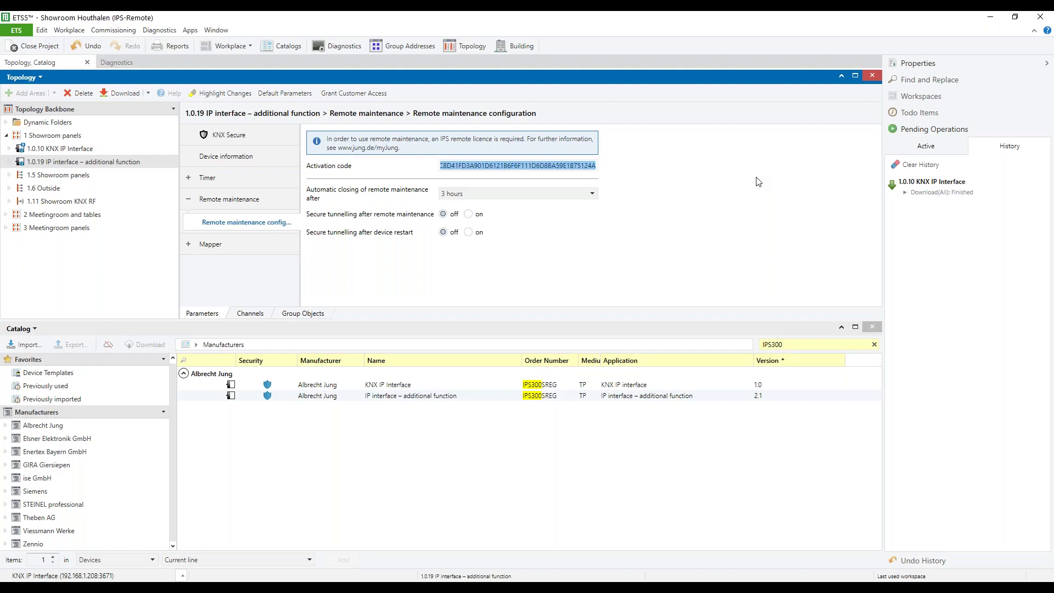
pyautogui.click(590, 193)
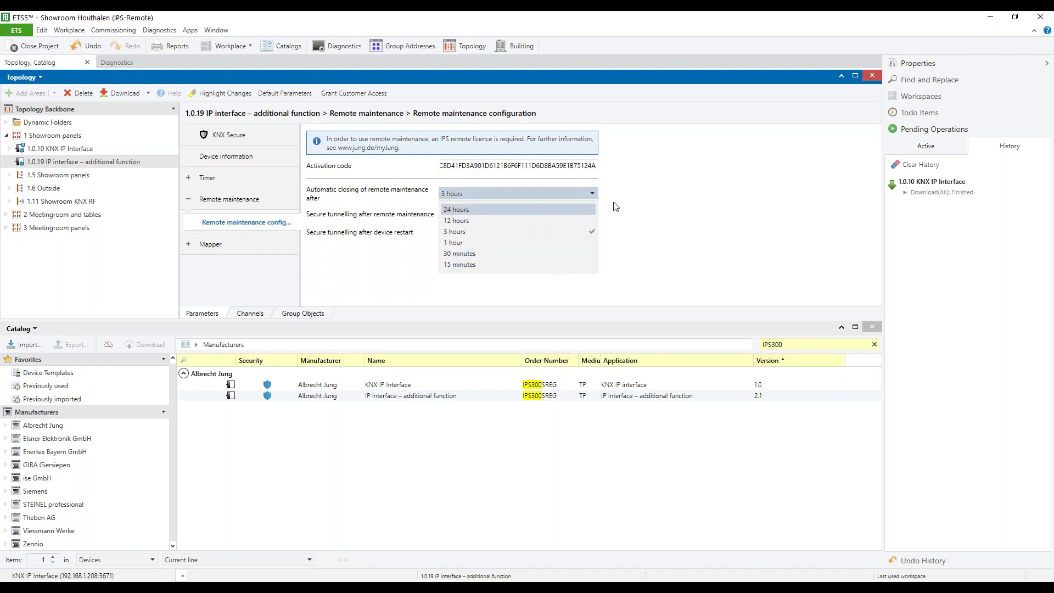
# Keep automatic closing at 3 hours and list the 1.0.19 device's remote maintenance group objects.
pyautogui.click(675, 198)
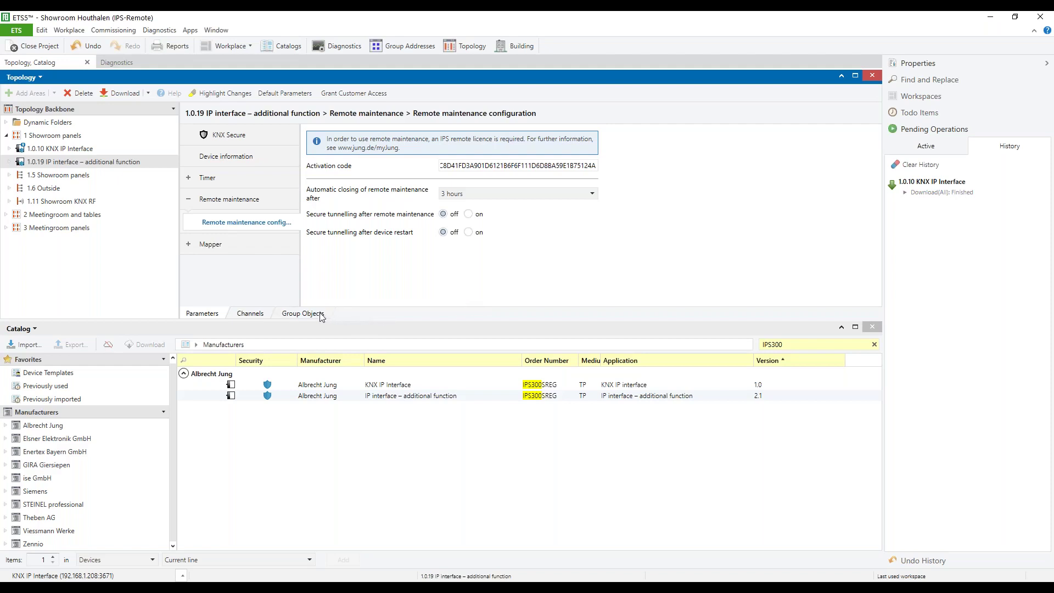
pyautogui.click(303, 313)
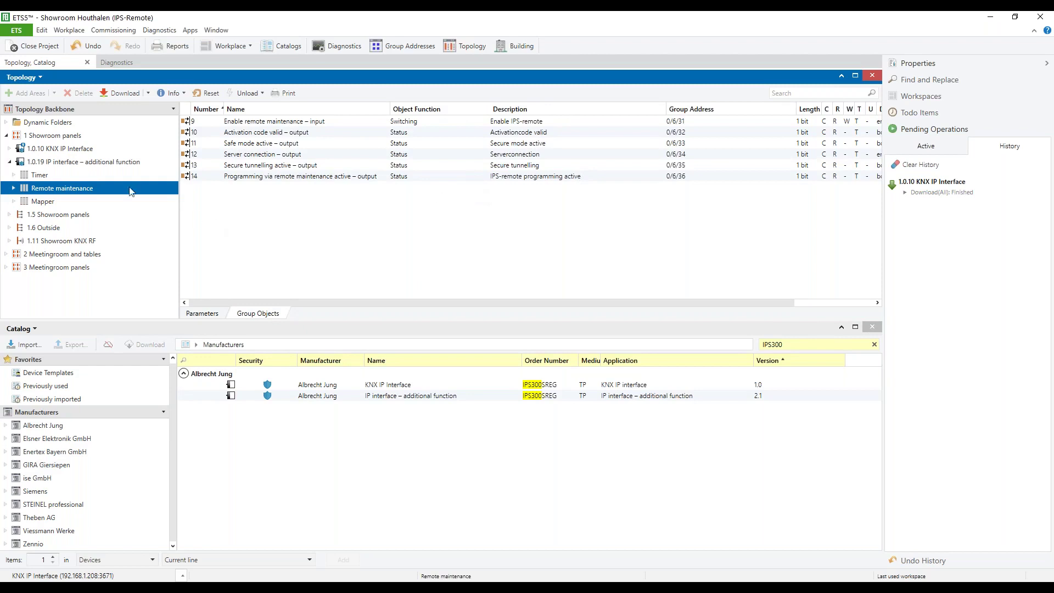
# Run a full download to the 1.0.19 device, entering the commissioning password to log in.
pyautogui.rightClick(107, 167)
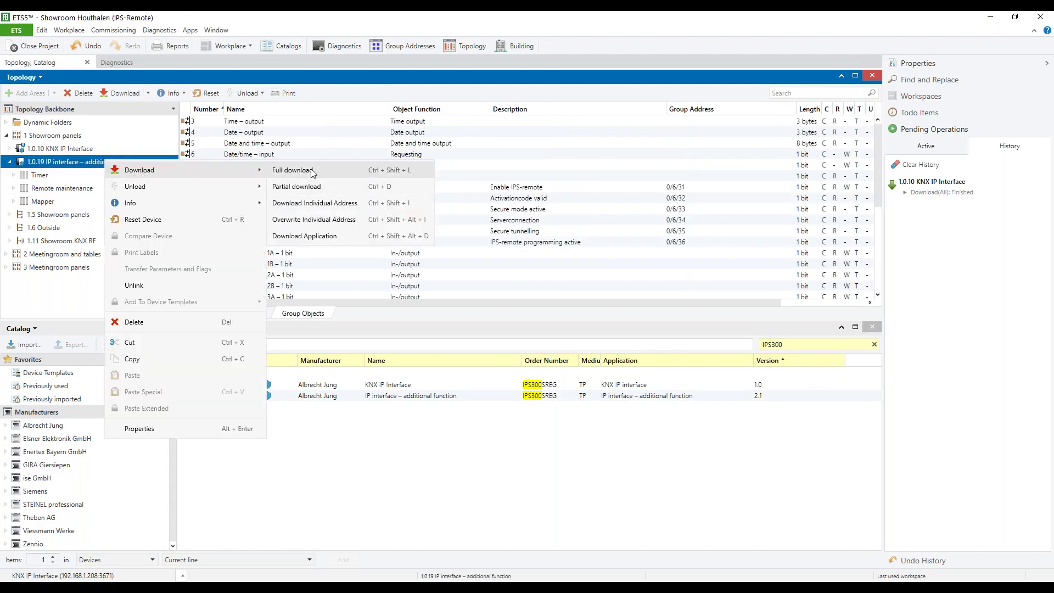
pyautogui.click(310, 172)
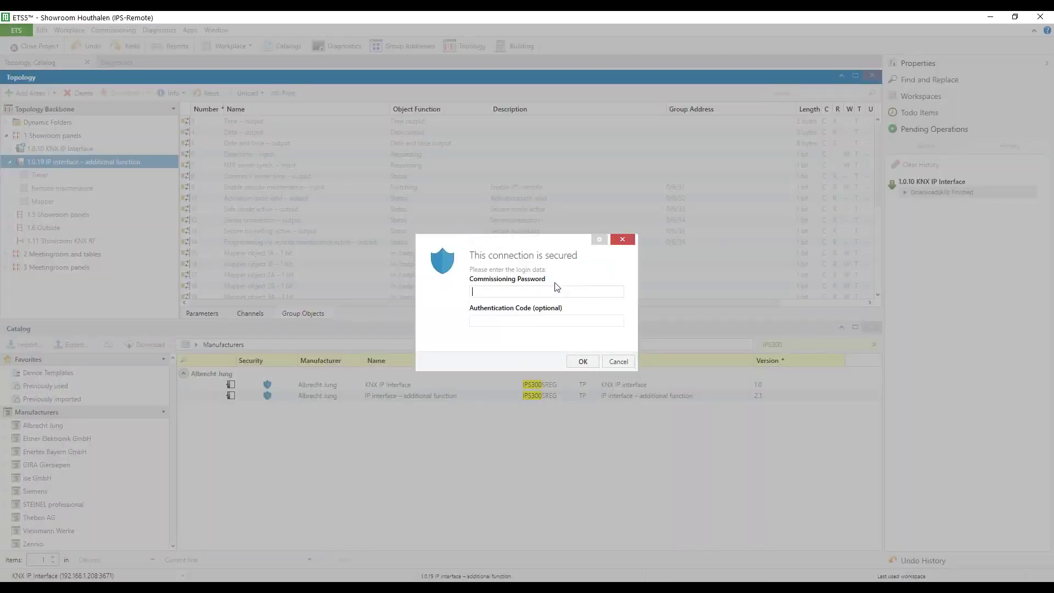
pyautogui.click(577, 363)
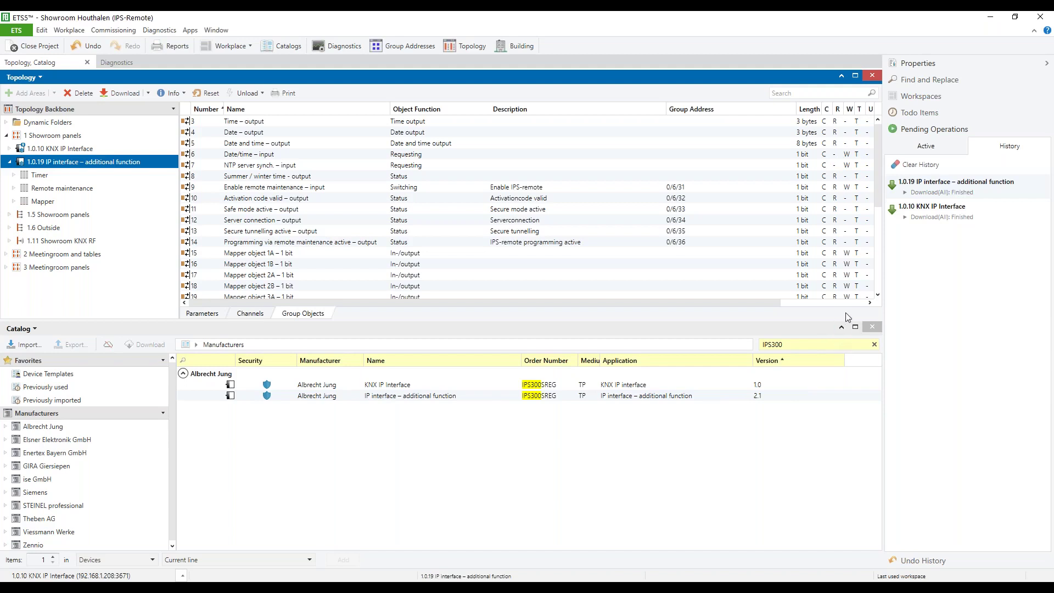
# Close the Catalog panel and launch the JUNG IPS-Remote app in ETS5.
pyautogui.click(873, 327)
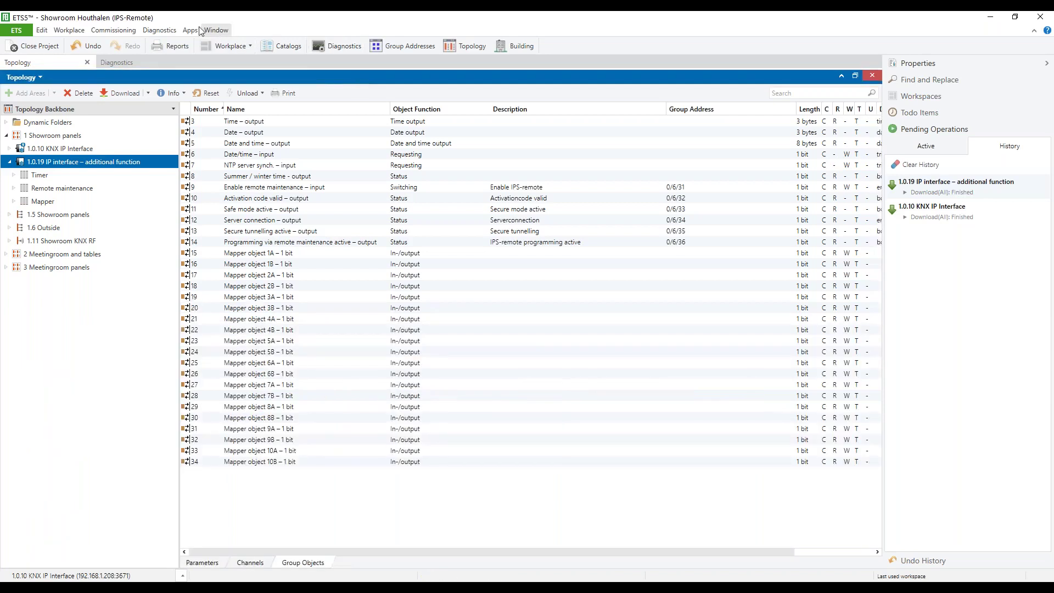
pyautogui.click(190, 30)
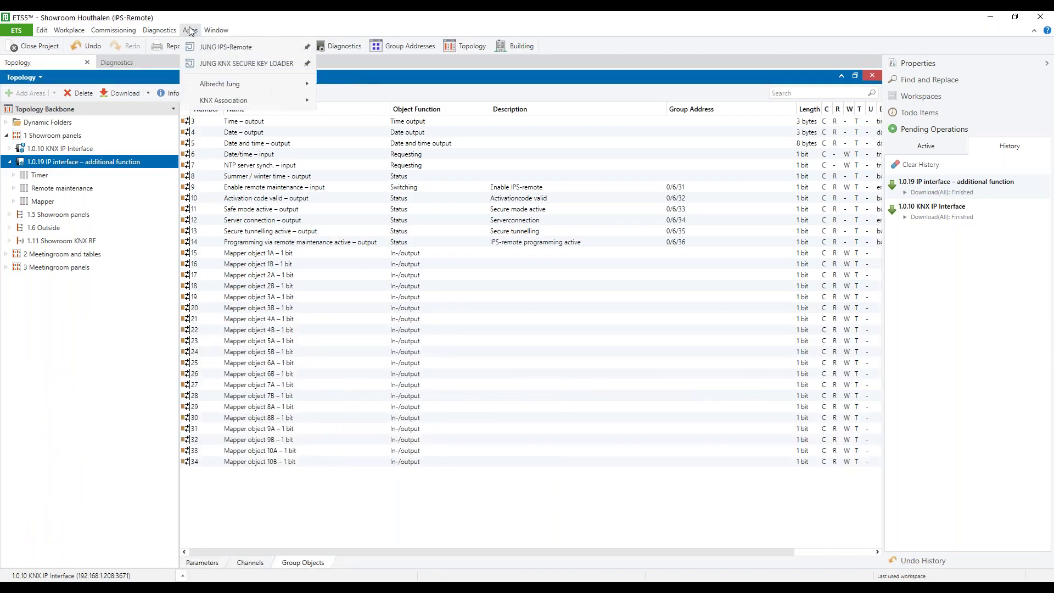
pyautogui.click(224, 48)
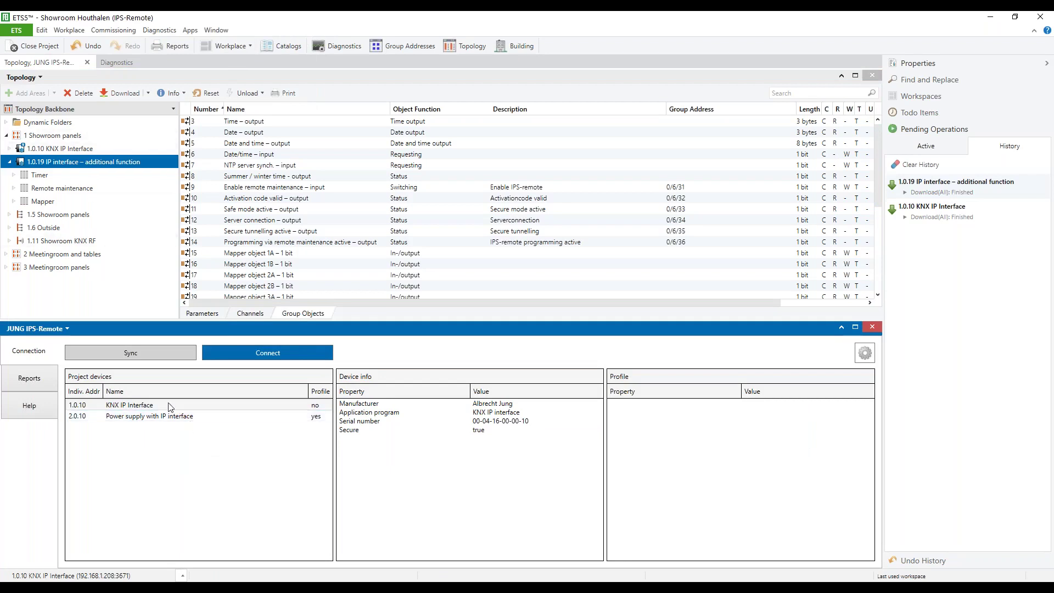
# Compare the 2.0.10 power supply and 1.0.10 KNX IP Interface details, ending on 1.0.10.
pyautogui.click(171, 417)
pyautogui.click(170, 409)
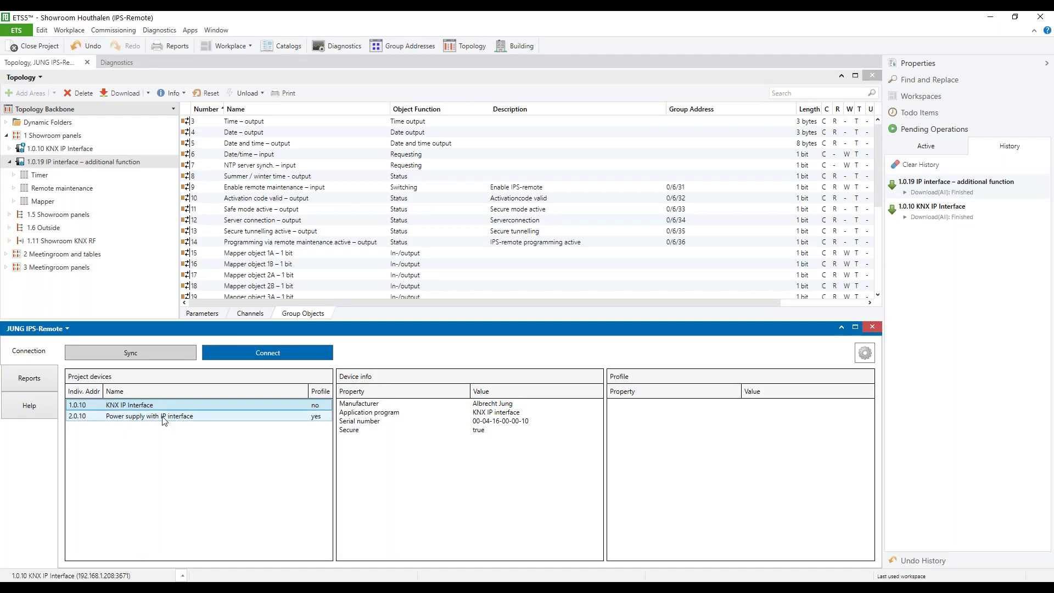
pyautogui.click(164, 418)
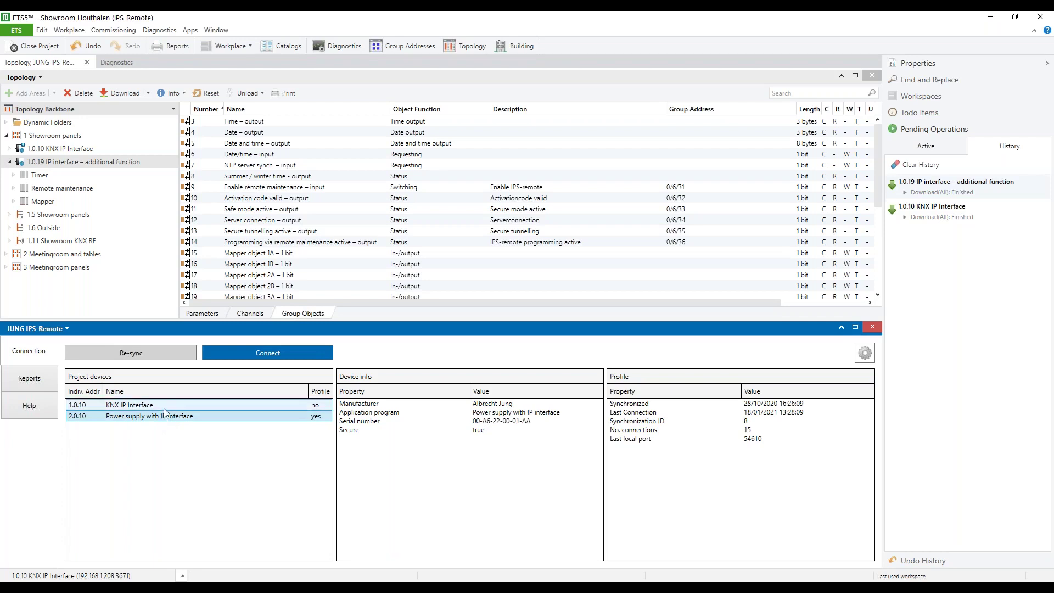
pyautogui.click(165, 410)
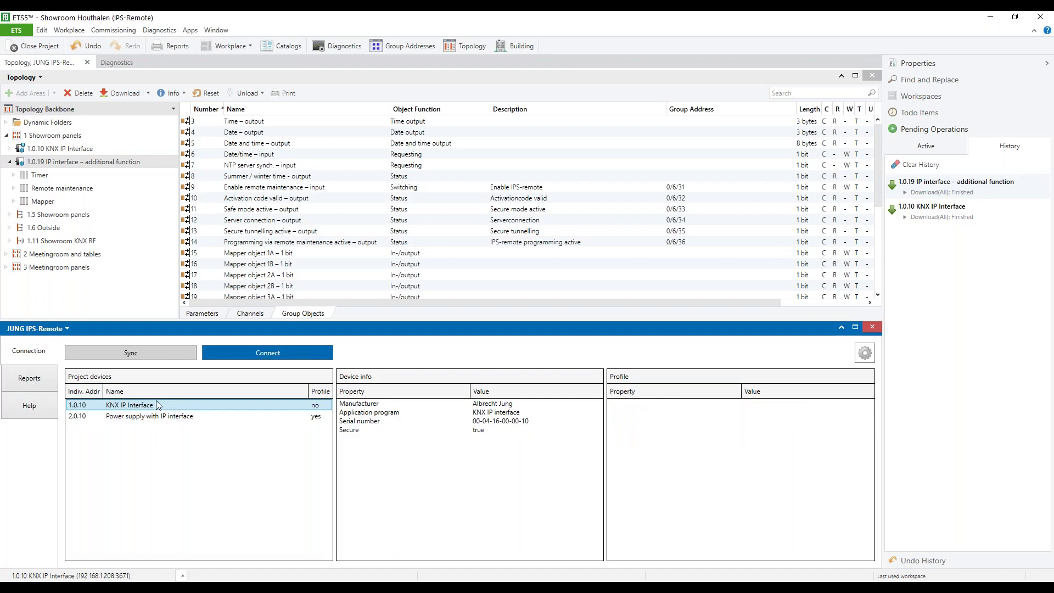
# Sync the 1.0.10 interface with IPS-Remote, confirm its restart, and switch to the SV-Home browser page.
pyautogui.click(145, 351)
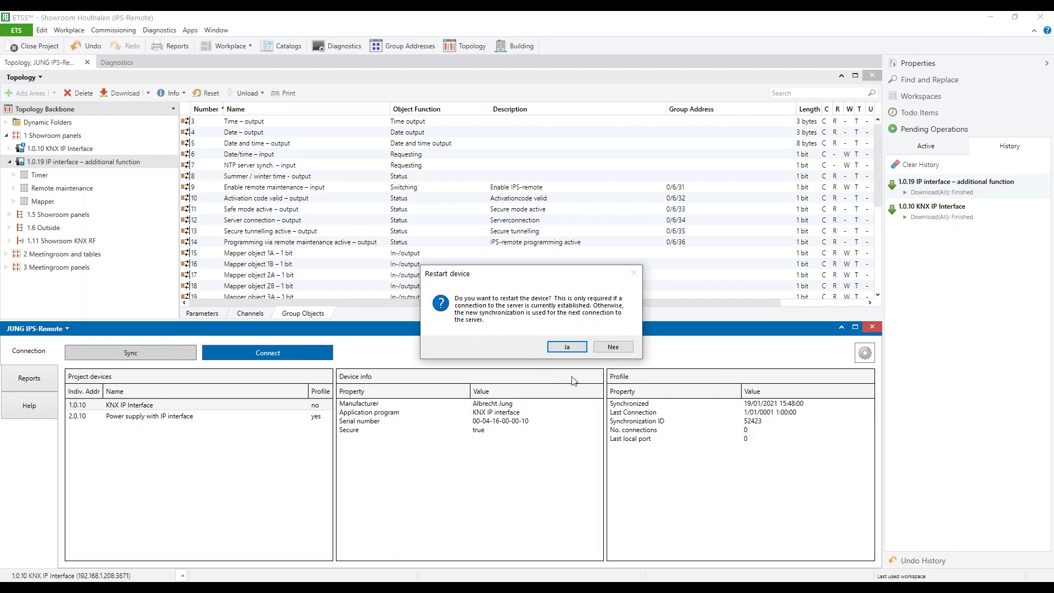
pyautogui.click(571, 346)
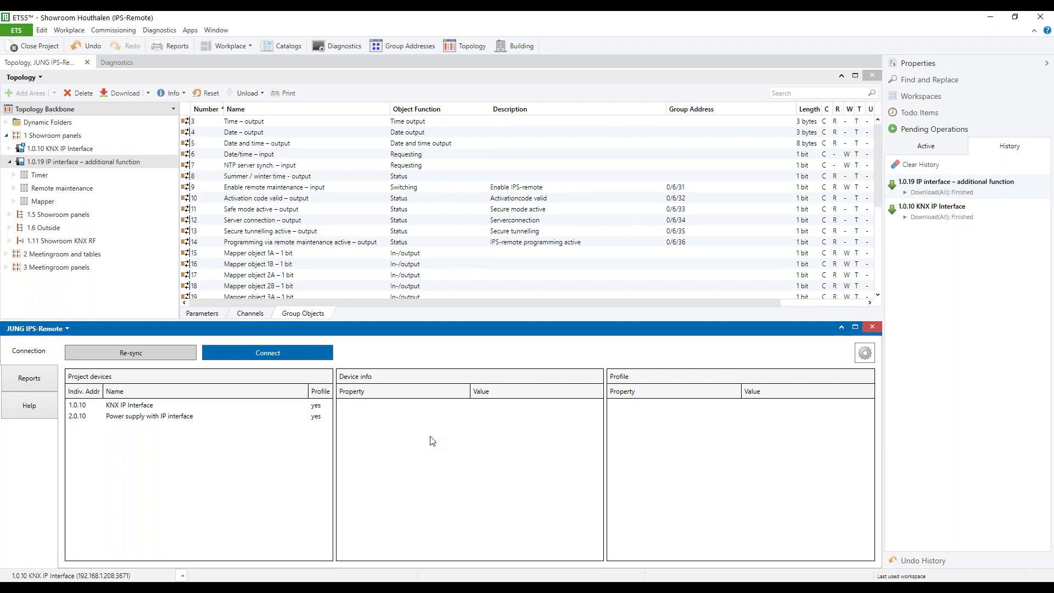
pyautogui.click(238, 581)
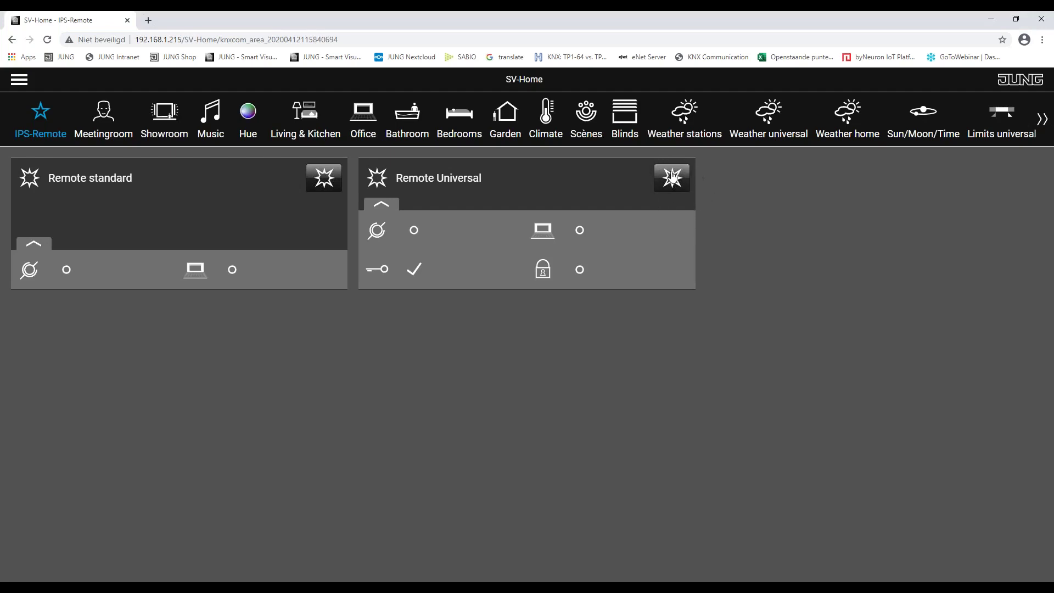
# Activate the Remote Universal scene on the SV-Home IPS-Remote page.
pyautogui.click(674, 187)
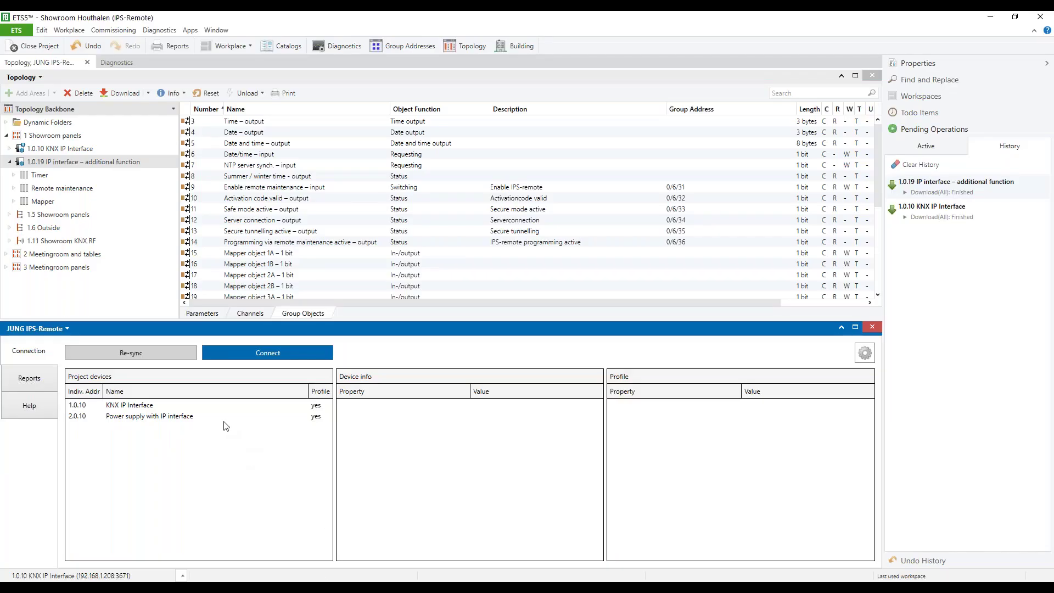
# Select the 1.0.10 KNX IP Interface and connect it to the IPS-Remote server.
pyautogui.click(159, 408)
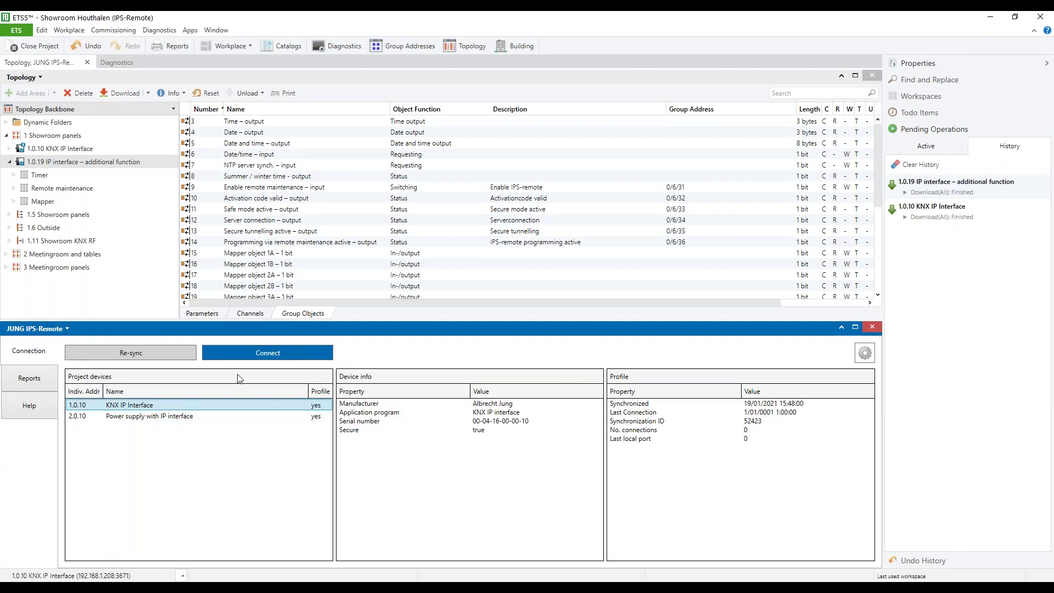
pyautogui.click(263, 358)
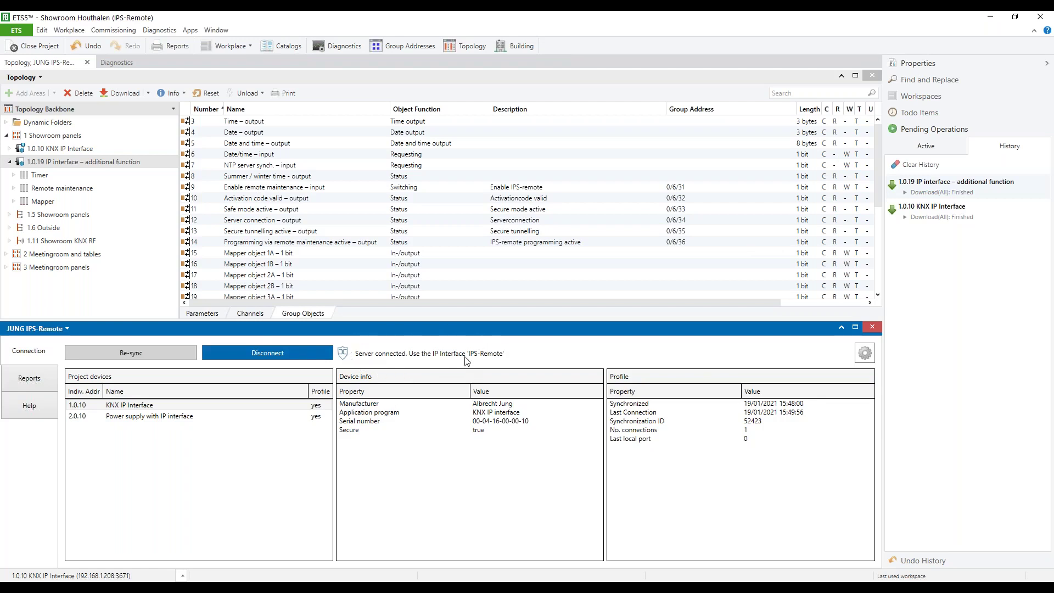
pyautogui.moveTo(472, 361)
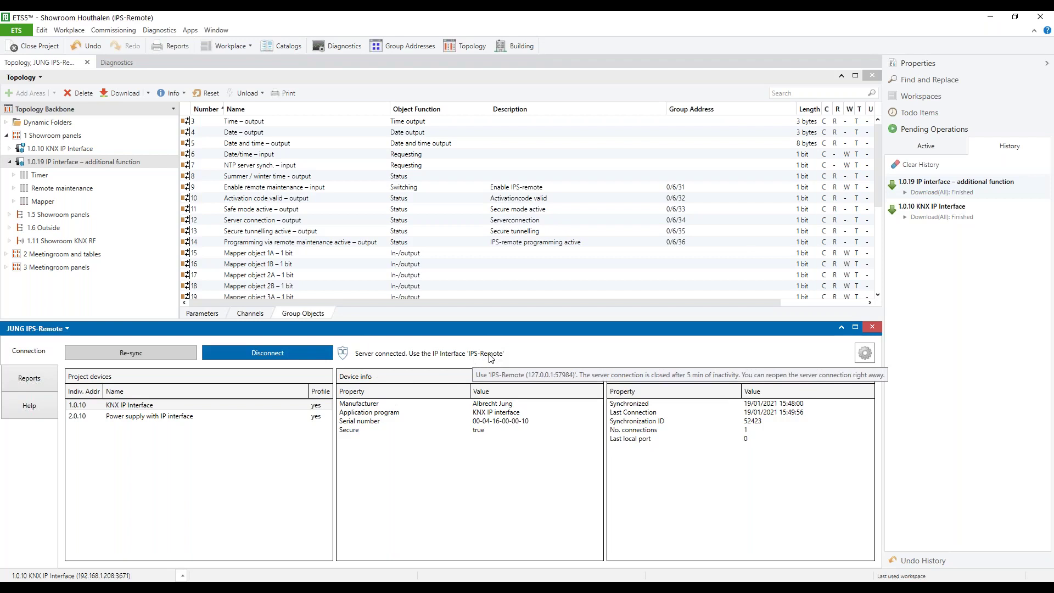
# Choose 1.0.10 JUNG IPS-Remote as the bus interface with no specific address.
pyautogui.click(182, 575)
pyautogui.moveTo(217, 522)
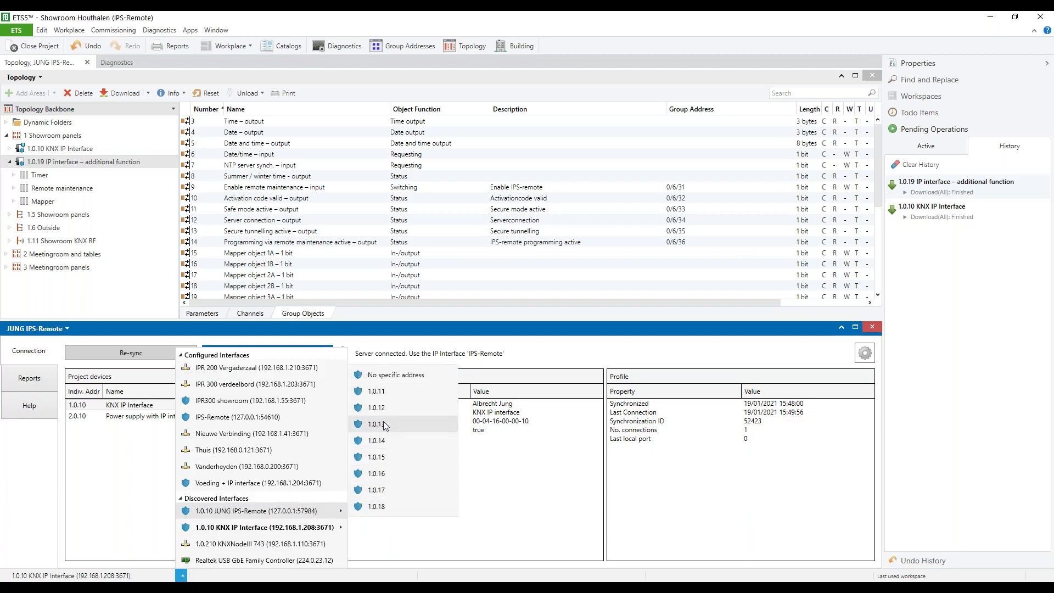
pyautogui.click(404, 378)
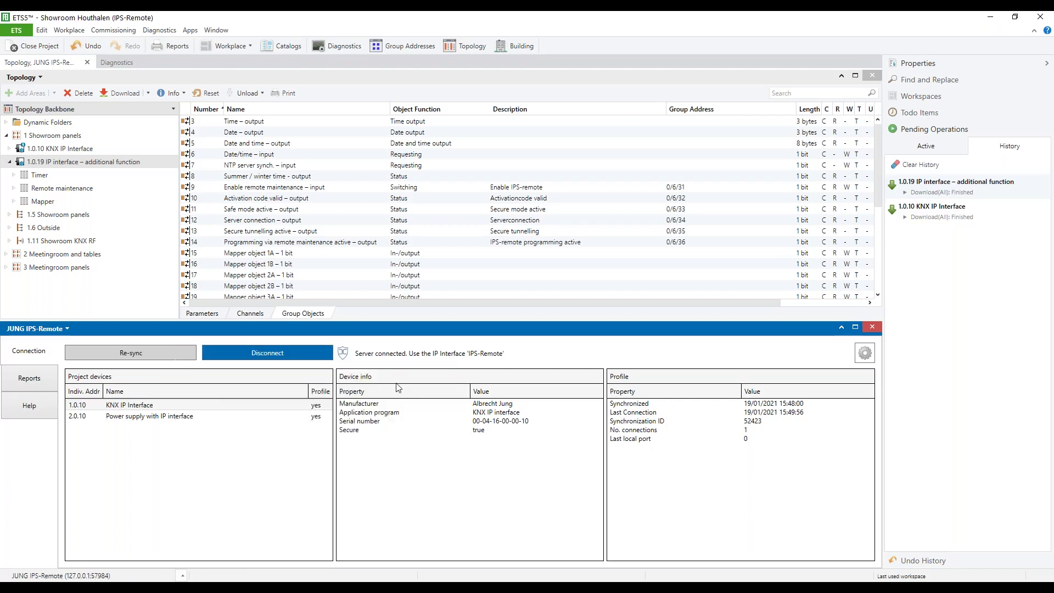
# Start the Group Monitor from Diagnostics, entering the commissioning password for the secured IPS-Remote connection.
pyautogui.click(139, 61)
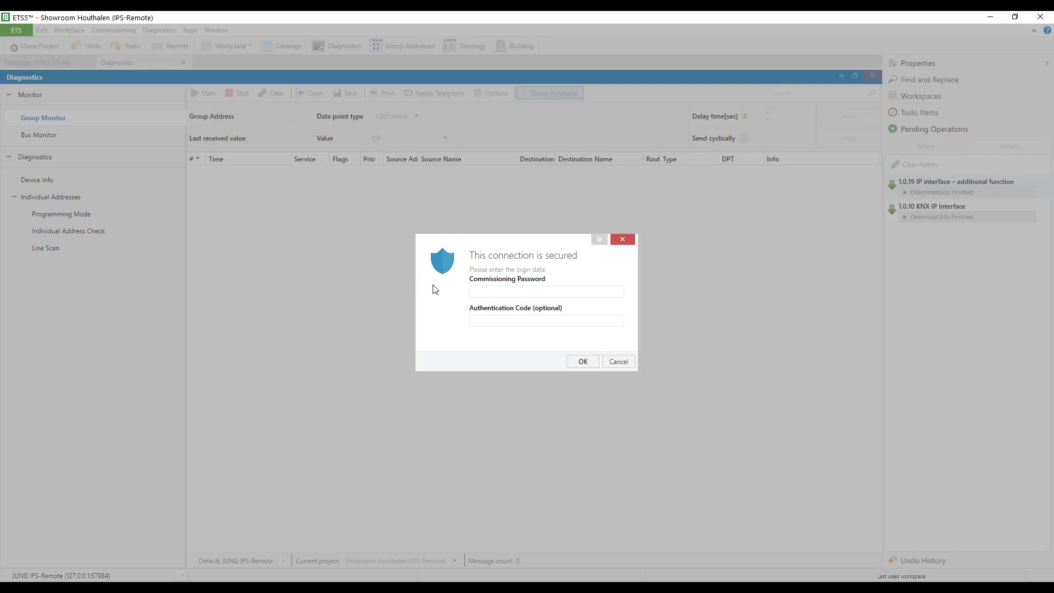
pyautogui.click(505, 295)
pyautogui.click(584, 365)
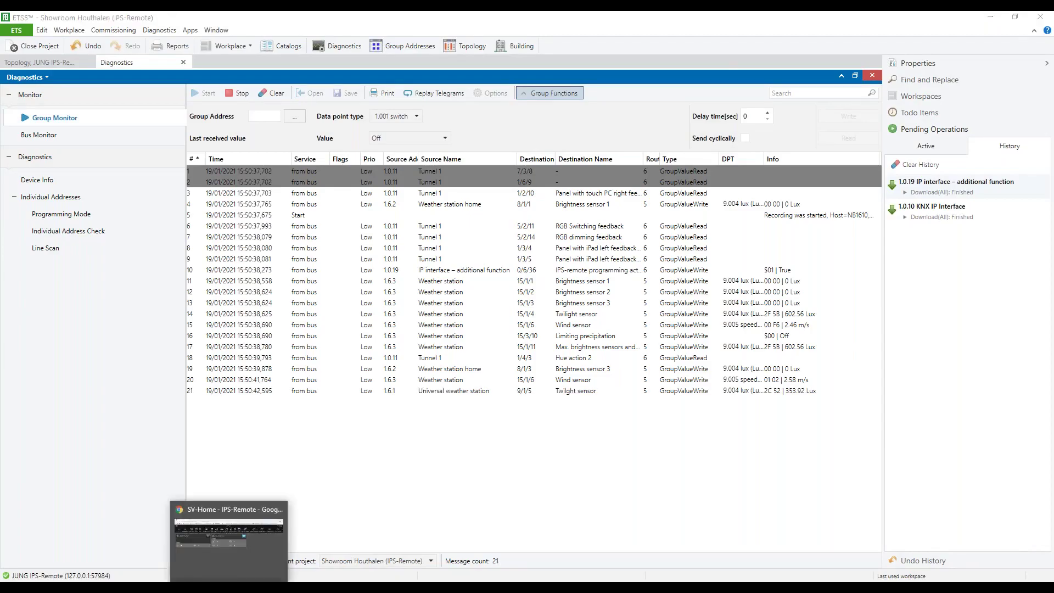
# Bring the Chrome SV-Home IPS-Remote page, with Remote Universal active, back to the front.
pyautogui.click(225, 524)
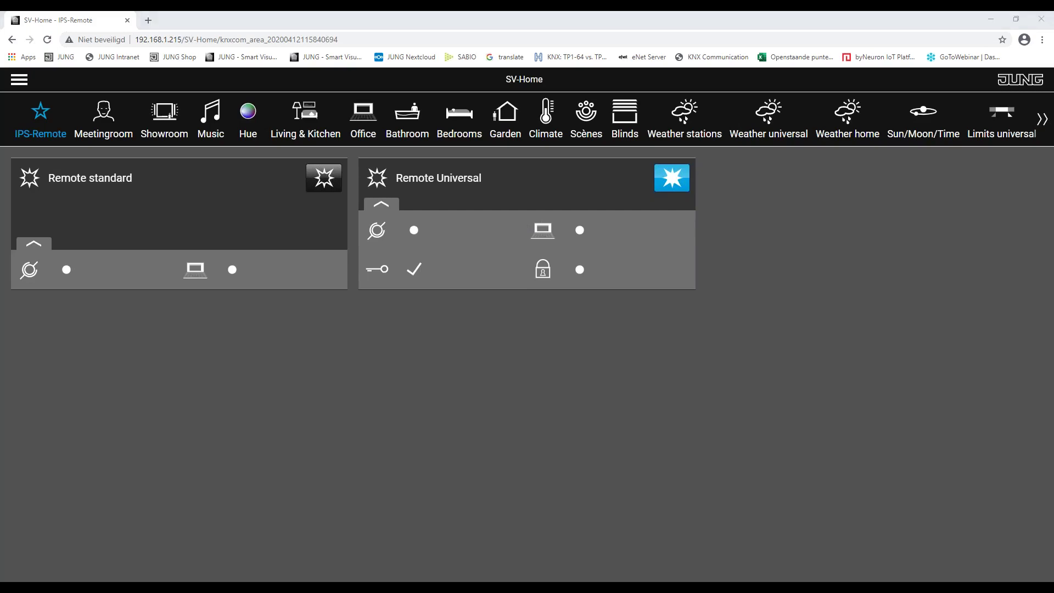
# Back in ETS5, stop the Group Monitor's recording of live bus telegrams.
pyautogui.click(306, 581)
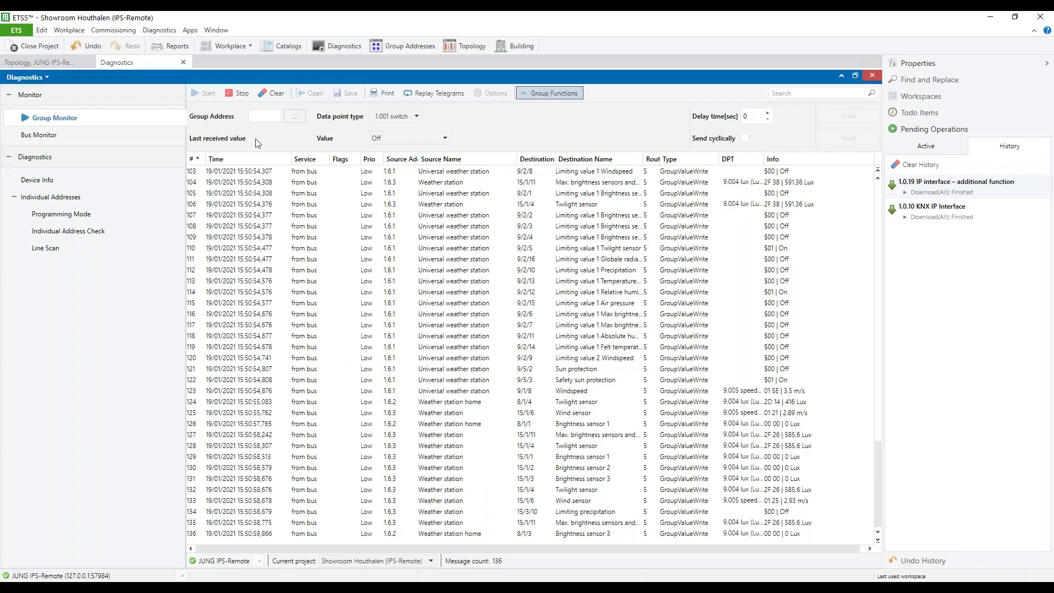
pyautogui.click(241, 95)
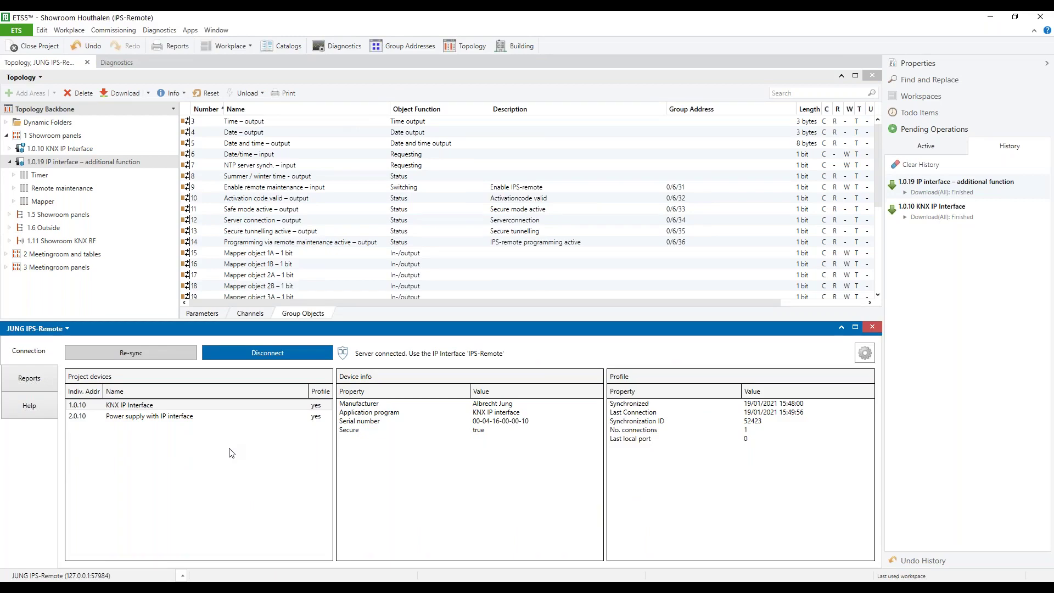
# End the IPS-Remote server session with Disconnect and close the JUNG IPS-Remote panel.
pyautogui.click(276, 355)
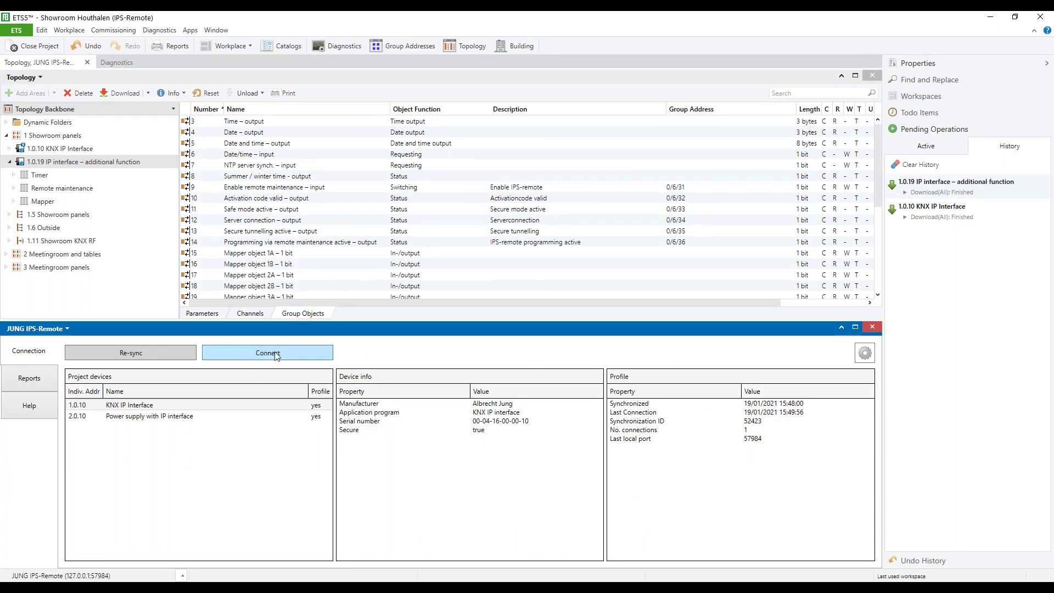
pyautogui.click(871, 328)
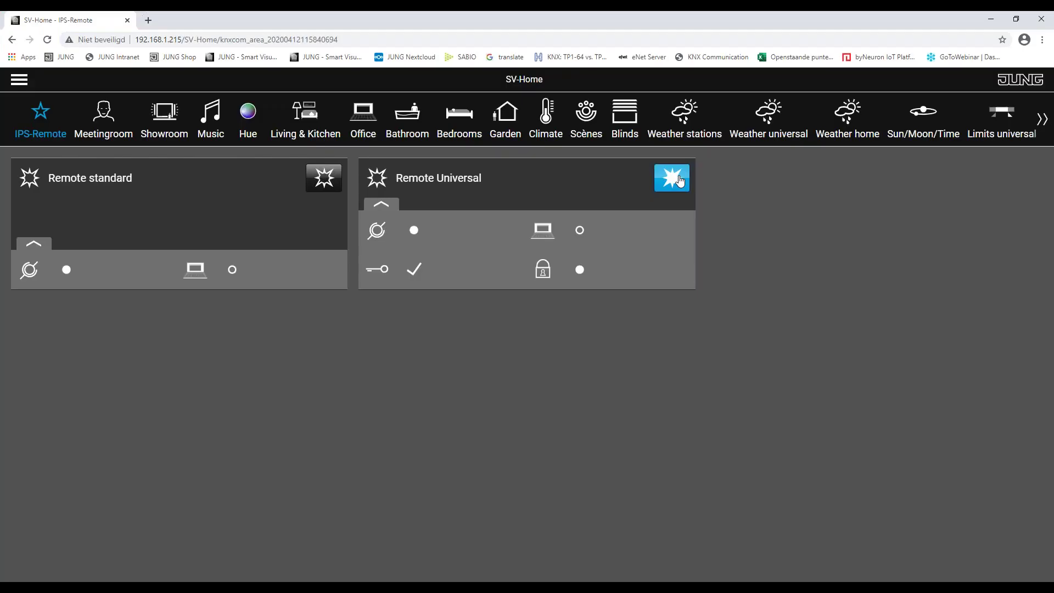
# Turn off the blue Remote Universal scene button on the SV-Home IPS-Remote page.
pyautogui.click(680, 181)
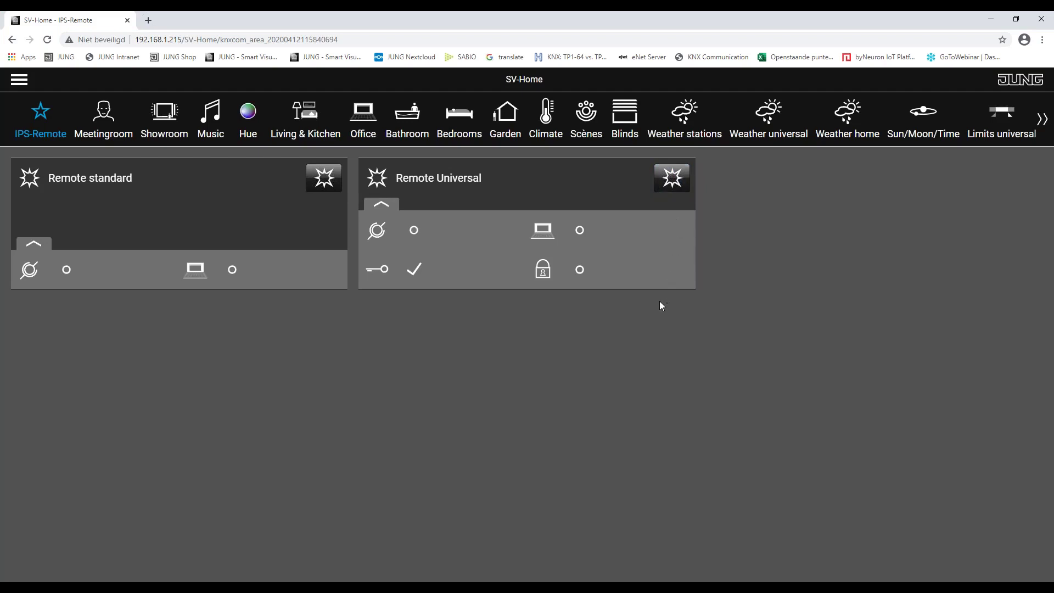